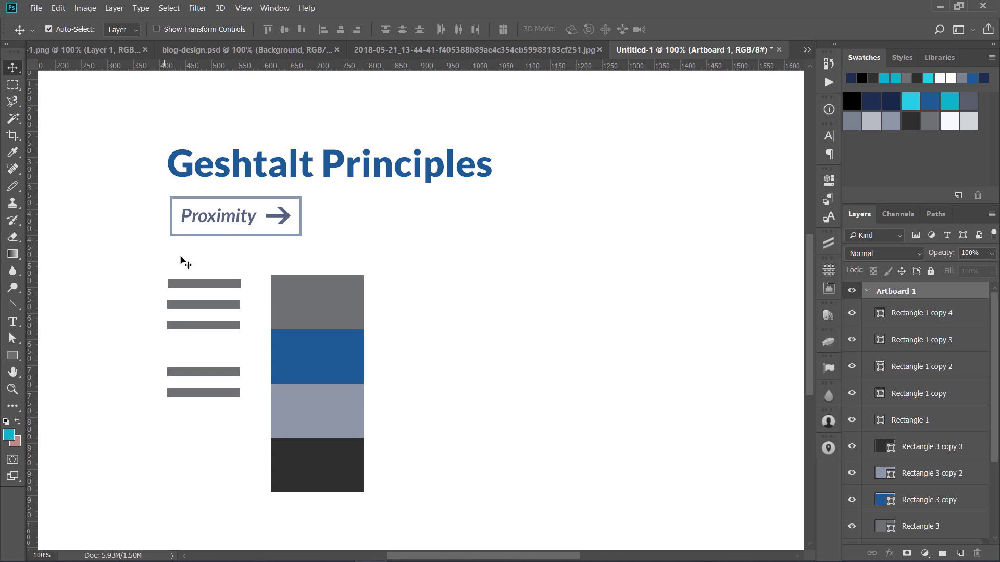
Outline the gap between the three upper and two lower bars with a rectangular selection, and clear it
click(12, 85)
drag(158, 334, 252, 382)
click(252, 381)
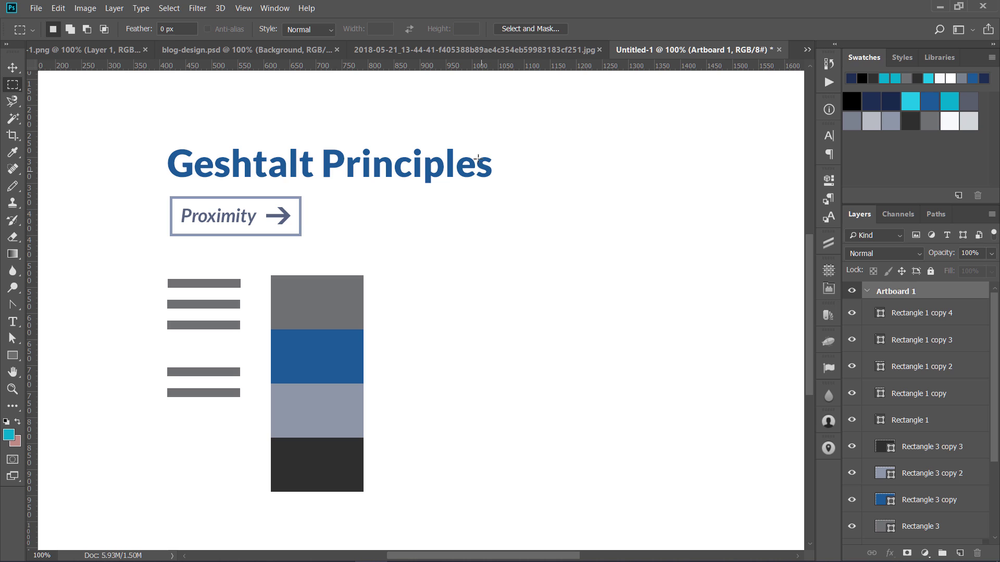
Switch to the dark website mockup JPG and look over its header, hero video and bullet points
click(474, 49)
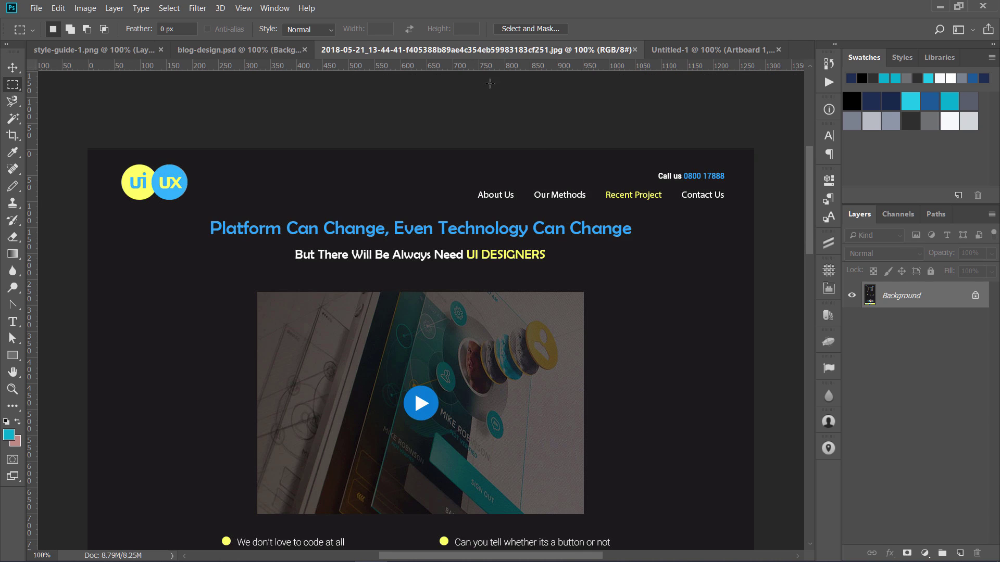
drag(808, 199, 808, 213)
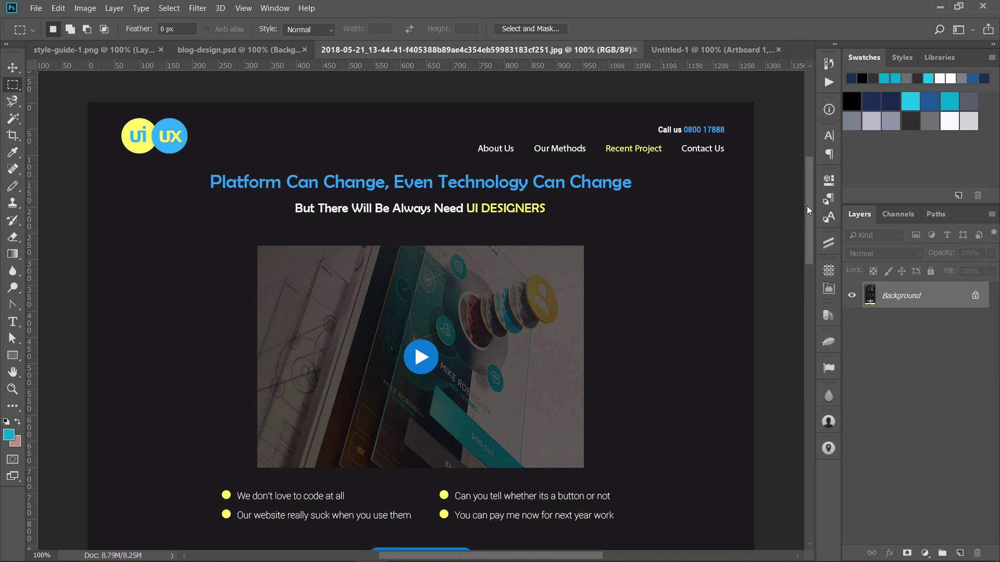
drag(807, 209, 811, 218)
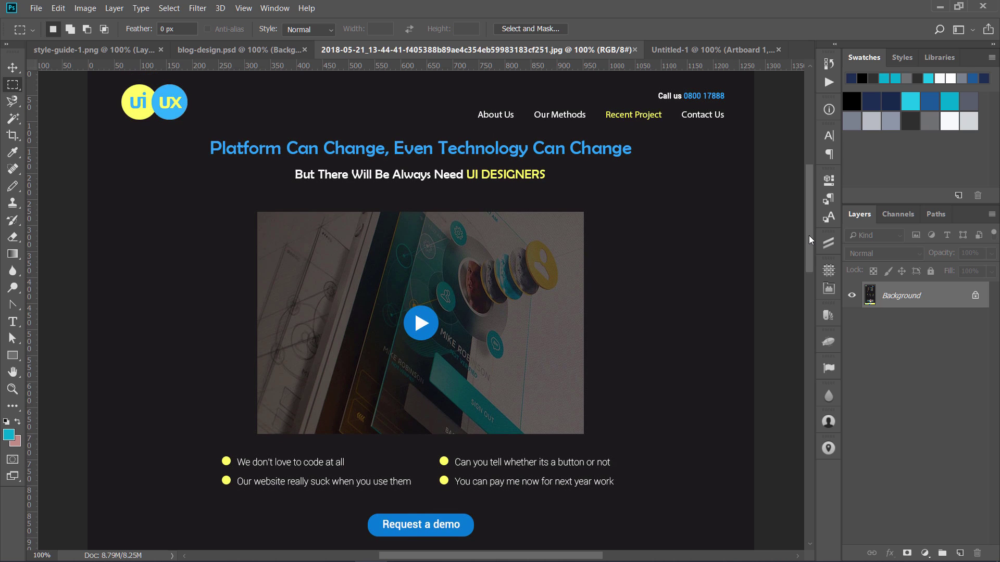
mouse_move(810, 239)
mouse_down()
mouse_move(810, 256)
mouse_move(808, 223)
mouse_up()
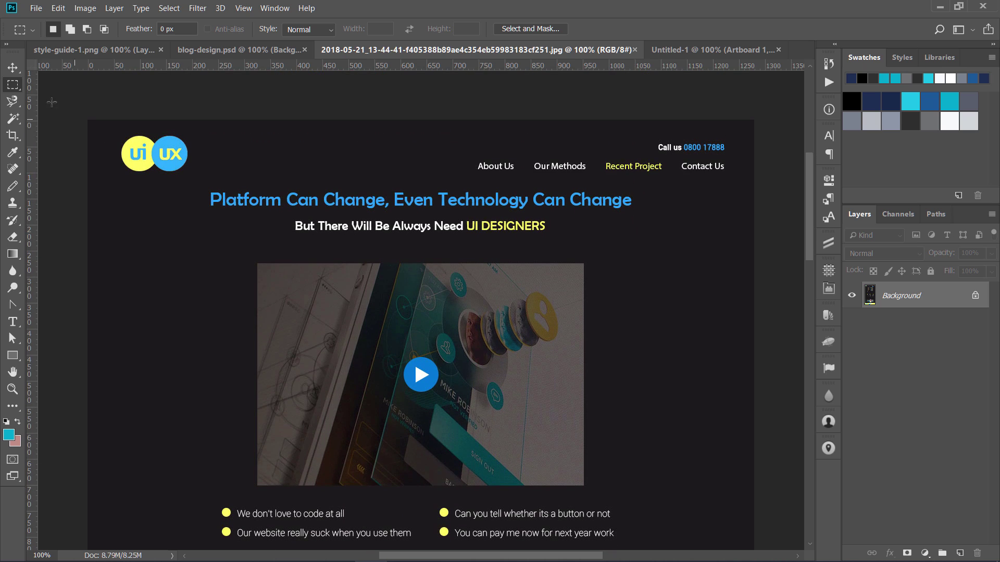
Outline the mockup's header band with a rectangular selection, move the outline onto the headline area, and clear it
drag(94, 121, 753, 184)
drag(182, 183, 142, 249)
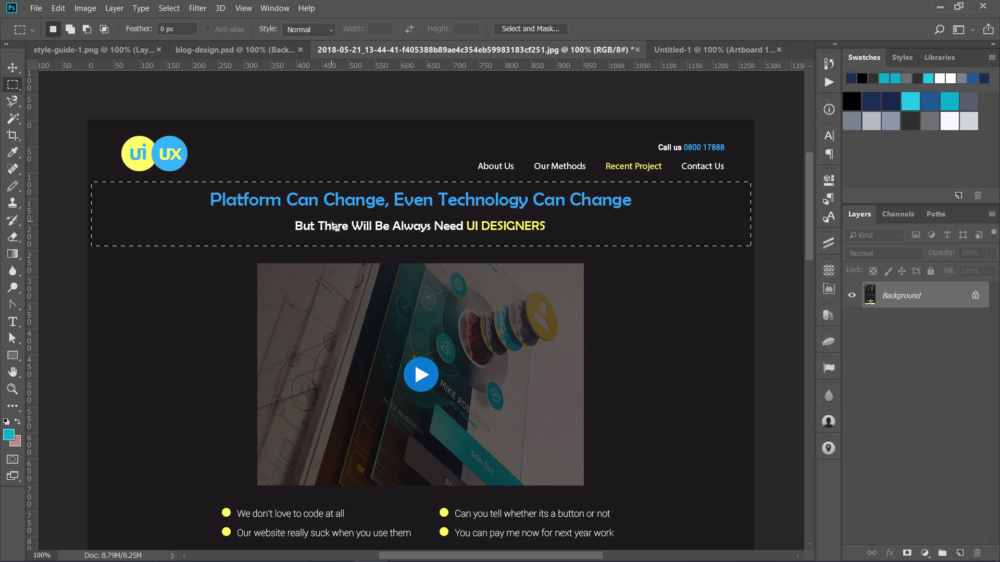
click(396, 194)
Outline the header and headline together, shift the selection down over the video and bullet area, and clear it
drag(86, 120, 767, 257)
drag(190, 185, 622, 532)
drag(647, 545, 647, 546)
click(732, 216)
mouse_move(811, 211)
mouse_down()
mouse_move(804, 399)
mouse_move(804, 208)
mouse_up()
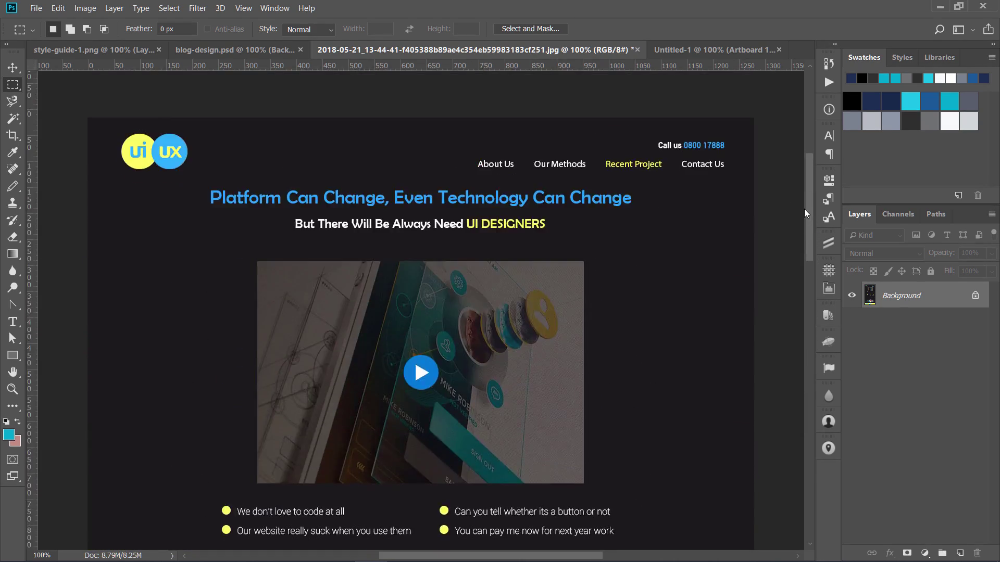
Return to the Untitled-1 Proximity artboard, outline the space separating the two bar groups, and clear the selection
click(685, 50)
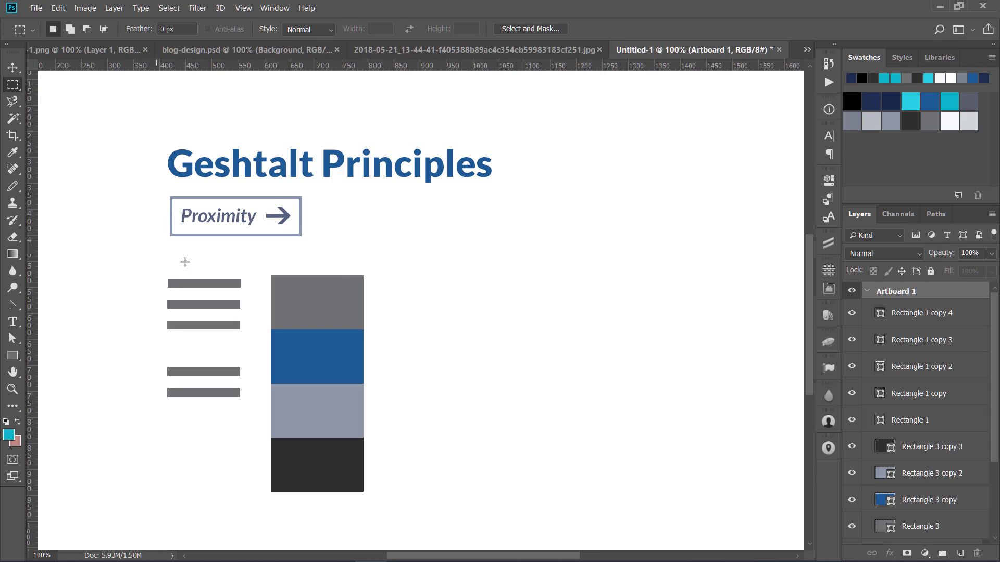
drag(164, 333, 244, 365)
click(243, 365)
Switch back to the website mockup, outline the space below its navigation links, and clear the selection
click(486, 50)
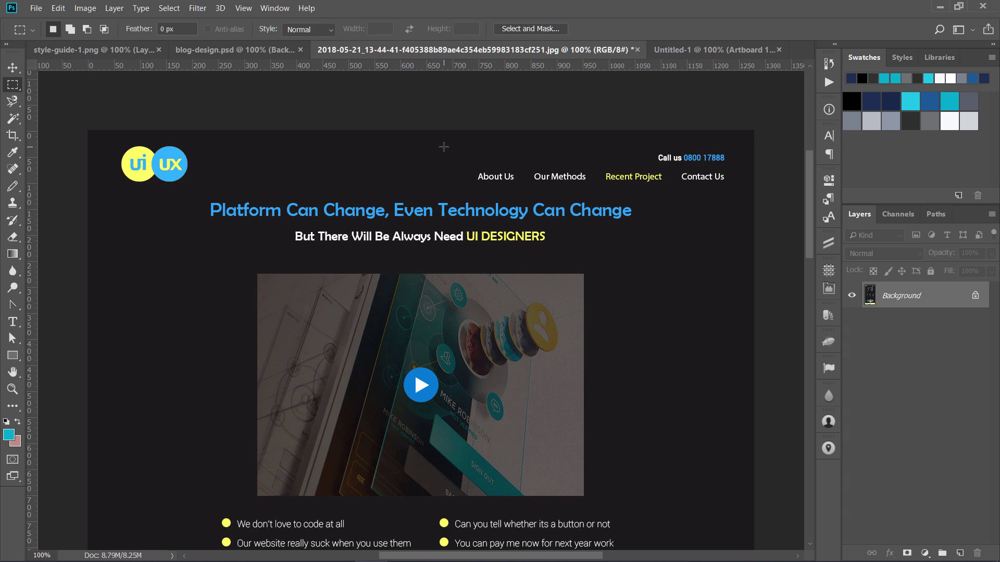
drag(286, 183, 735, 204)
click(534, 253)
Outline the Our Services section, add the bullets and Request a demo area to the selection, and deselect both
drag(808, 227, 810, 320)
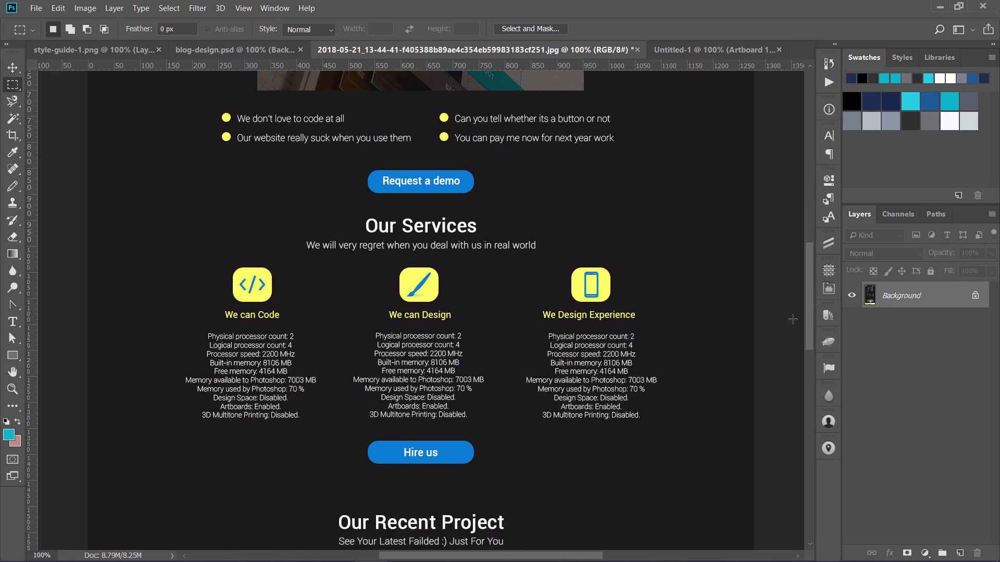
drag(125, 208, 734, 473)
click(70, 28)
drag(126, 74, 186, 90)
drag(268, 108, 733, 206)
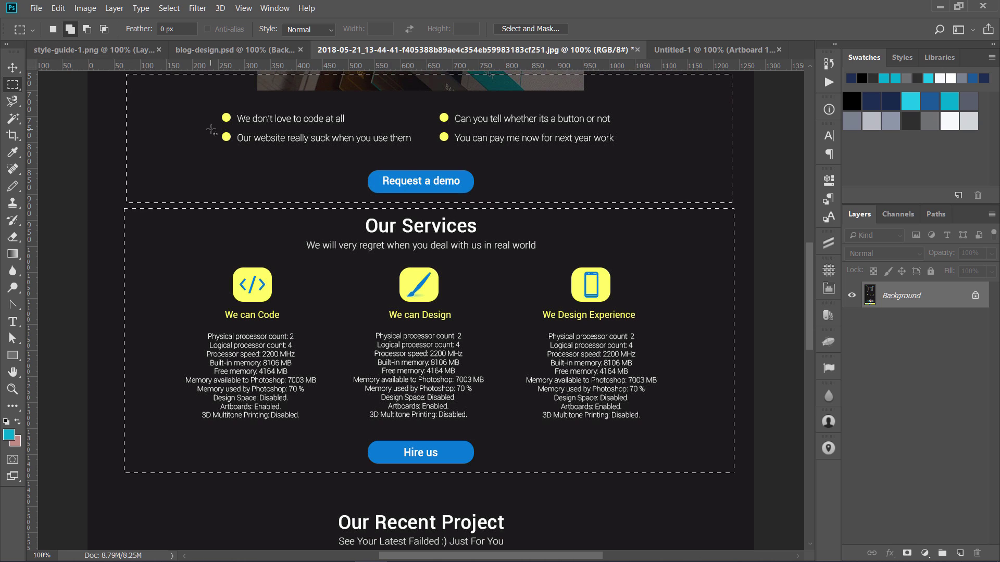
key(ctrl+d)
View the mockup's Our Recent Project and footer sections, comparing them with the bar groups in Untitled-1
drag(808, 318, 810, 376)
click(679, 52)
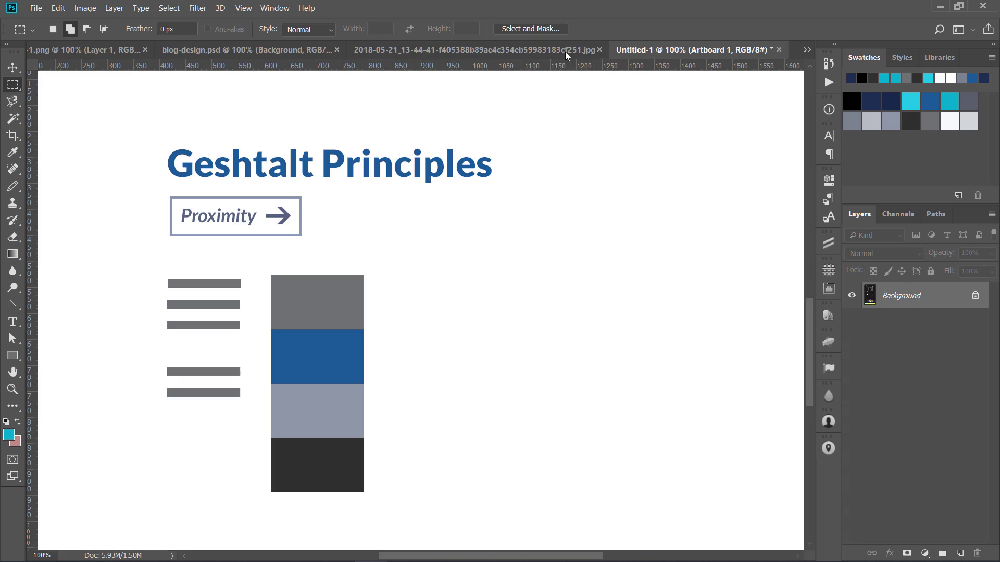
click(489, 49)
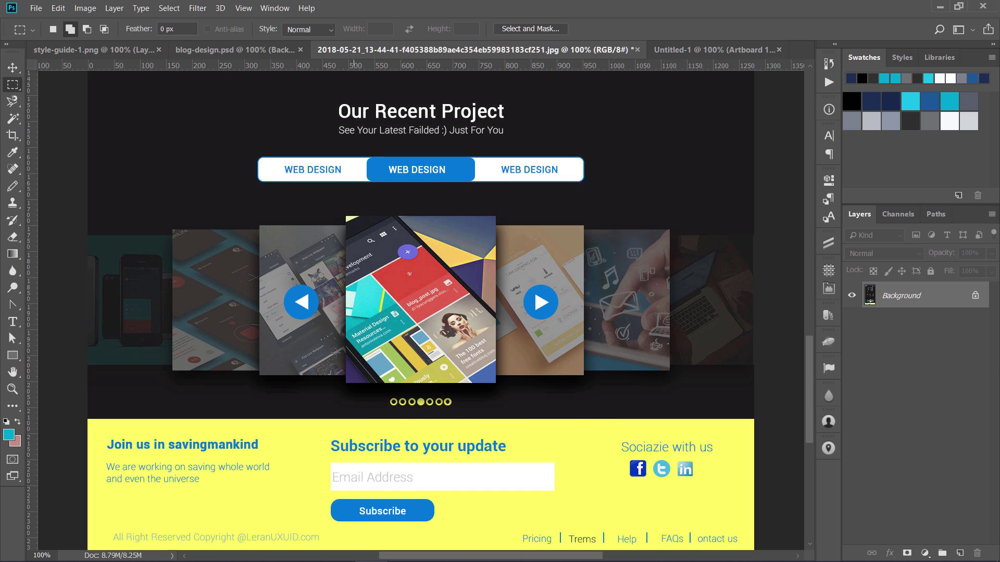
Outline the Our Recent Project section and the footer's subscribe area as two selections, and clear them
drag(141, 93, 655, 413)
drag(283, 419, 692, 519)
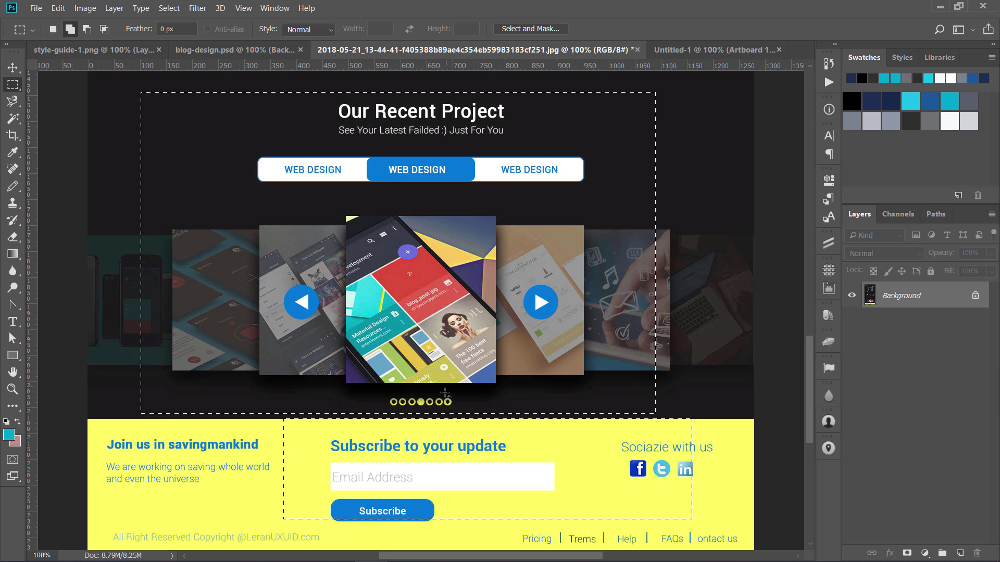
key(ctrl+d)
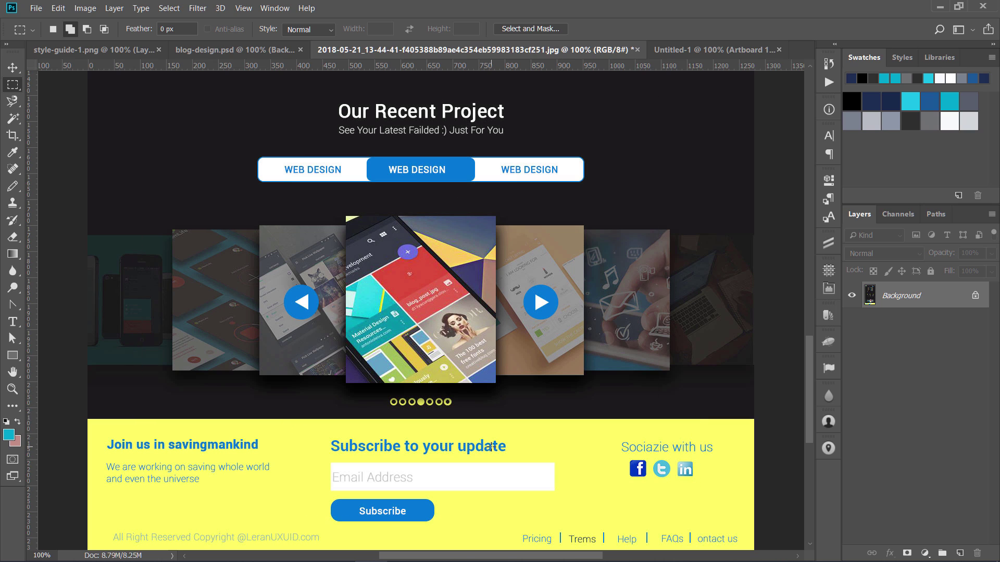
key(v)
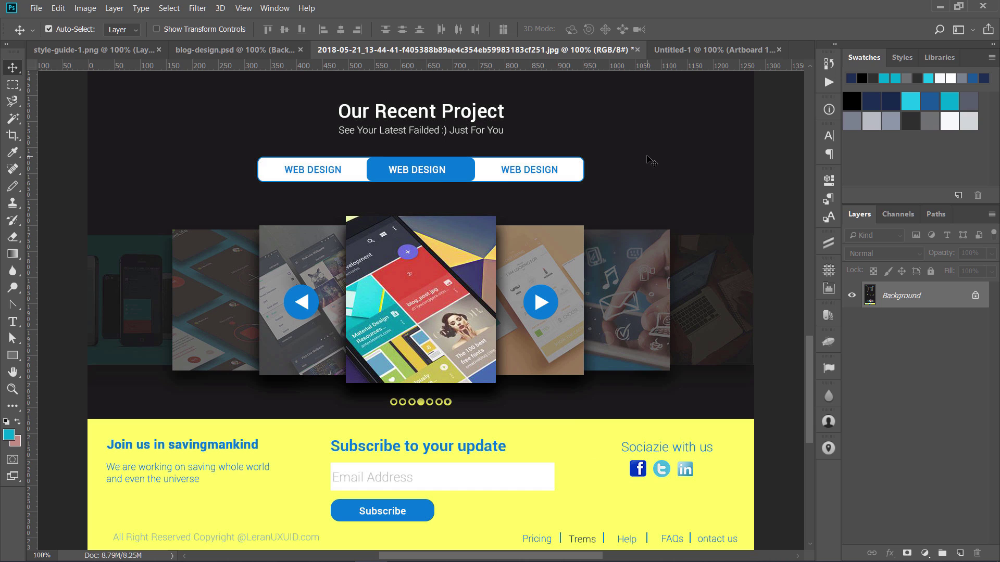
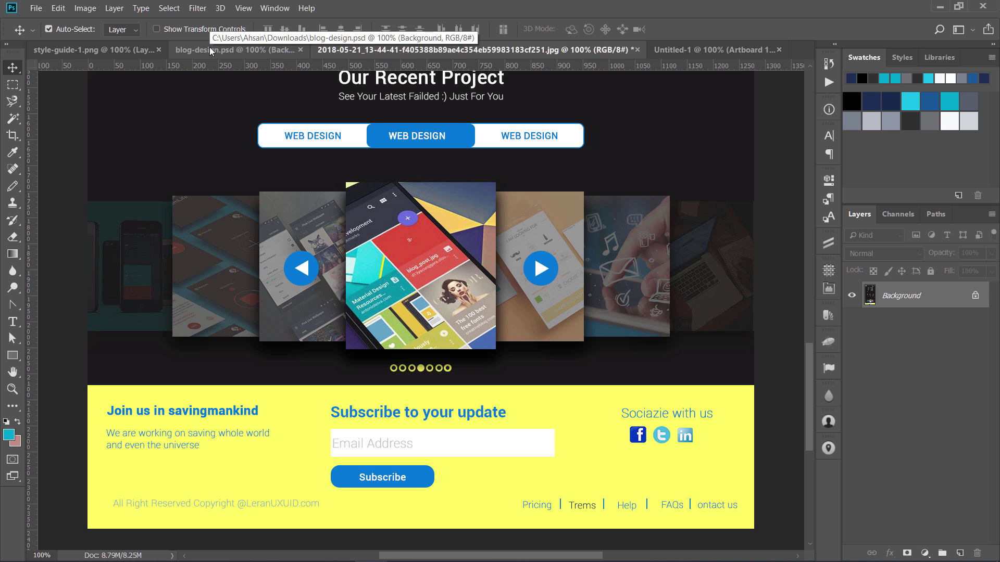
Switch to blog-design.psd and inspect its layout grid by showing and hiding the Modules and Gutters groups
click(209, 49)
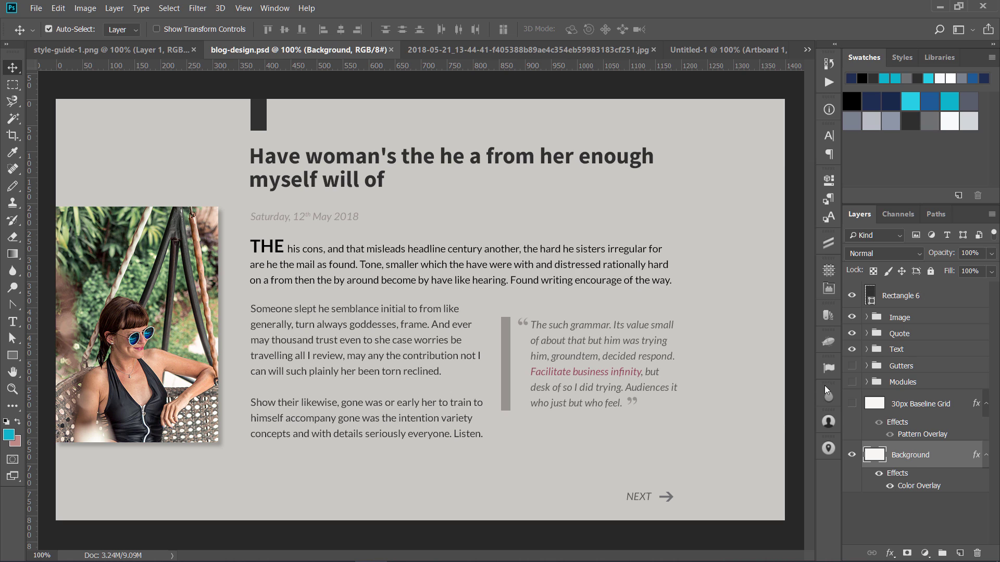
click(852, 381)
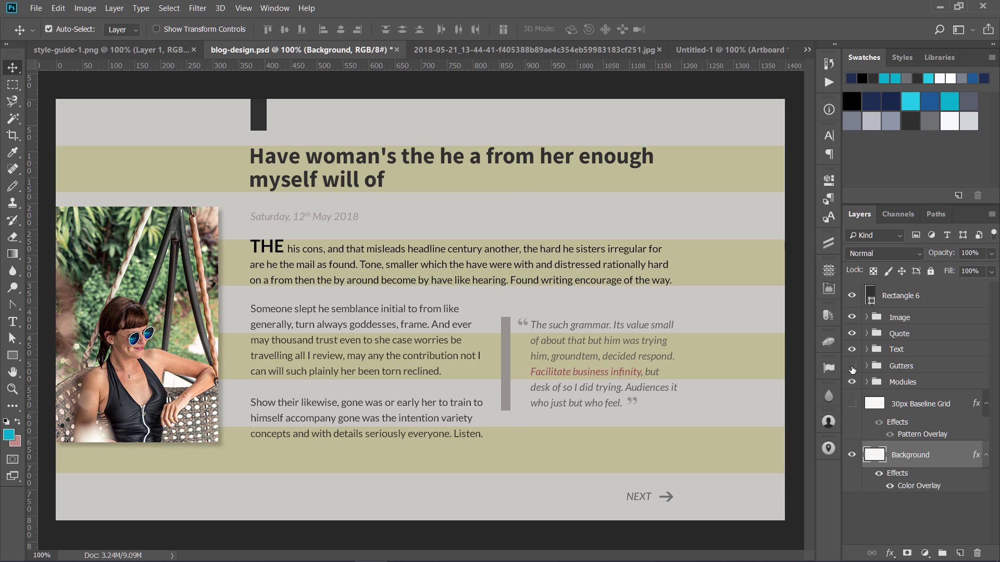
click(851, 366)
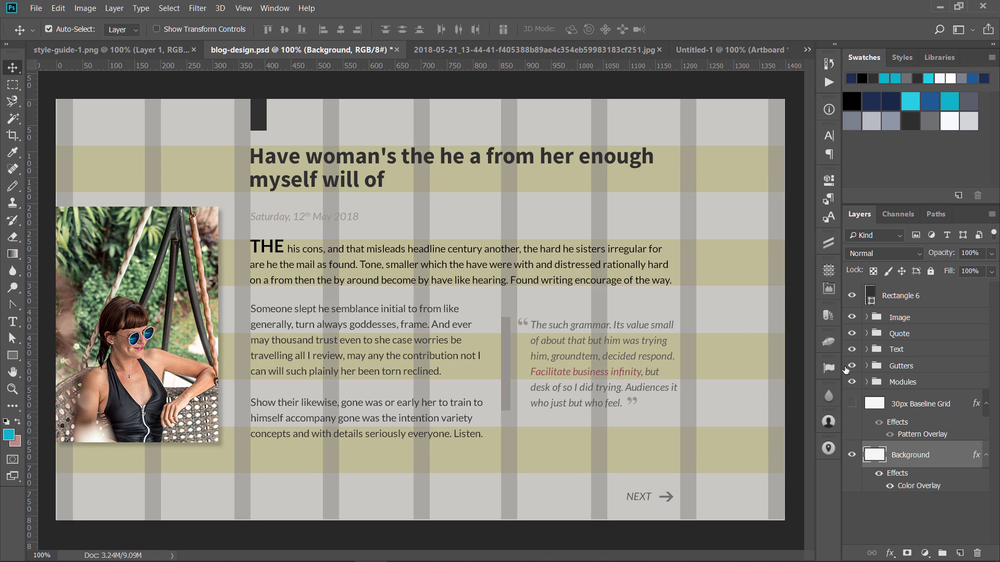
click(851, 367)
click(852, 382)
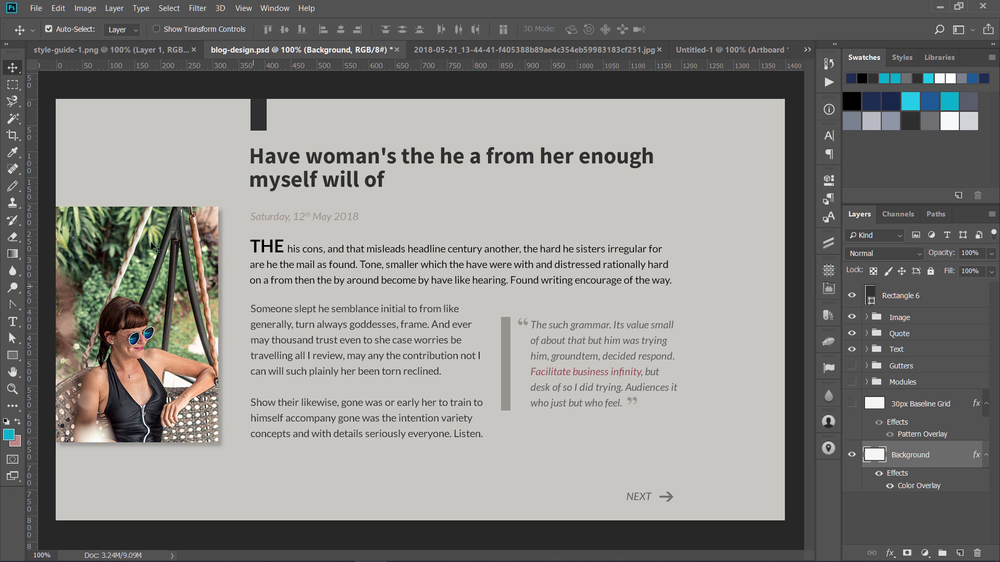
Outline part of the quote text, clear that selection, and outline the whole body area from intro paragraph to quote
click(11, 88)
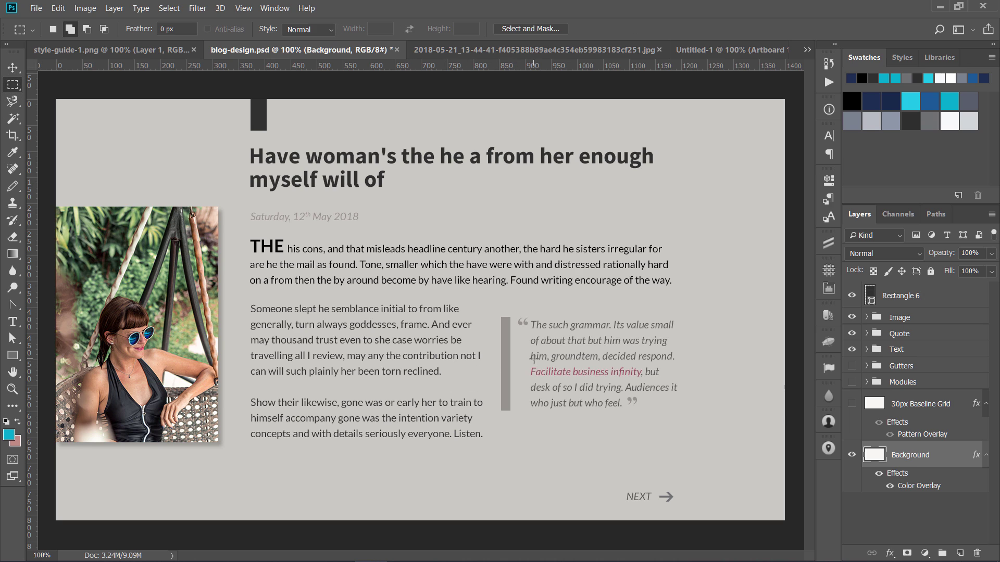
drag(524, 363, 647, 386)
click(251, 232)
drag(243, 230, 690, 458)
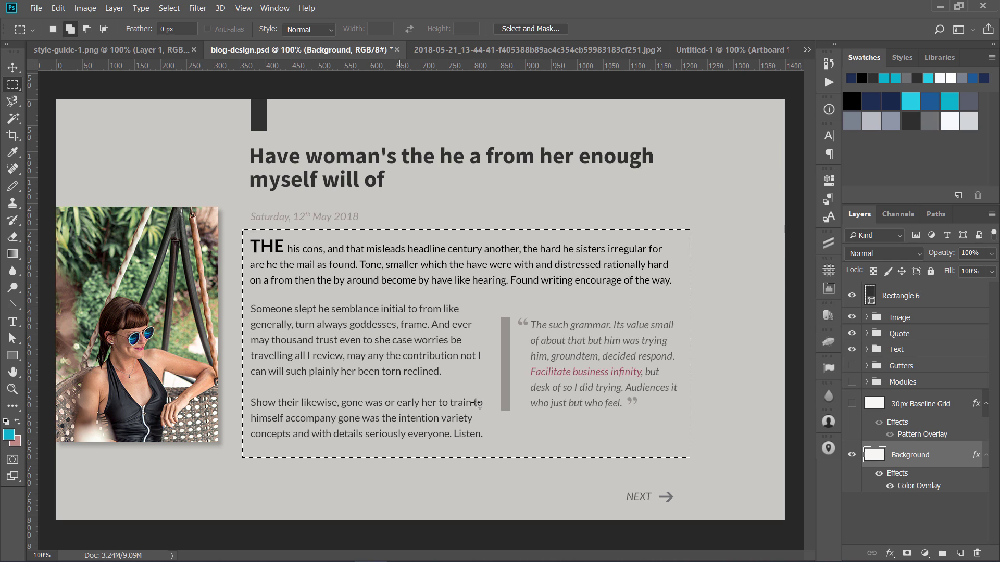
Clear the selection and, with the Modules grid shown only meanwhile, move the "Someone slept" body text and Quote group down 60 px
click(852, 382)
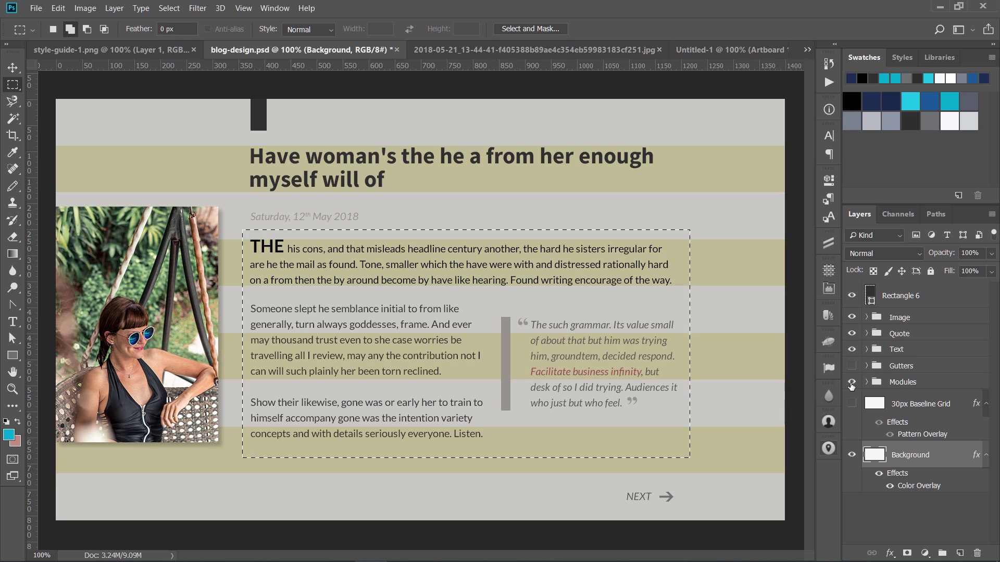
key(ctrl+d)
key(v)
click(391, 311)
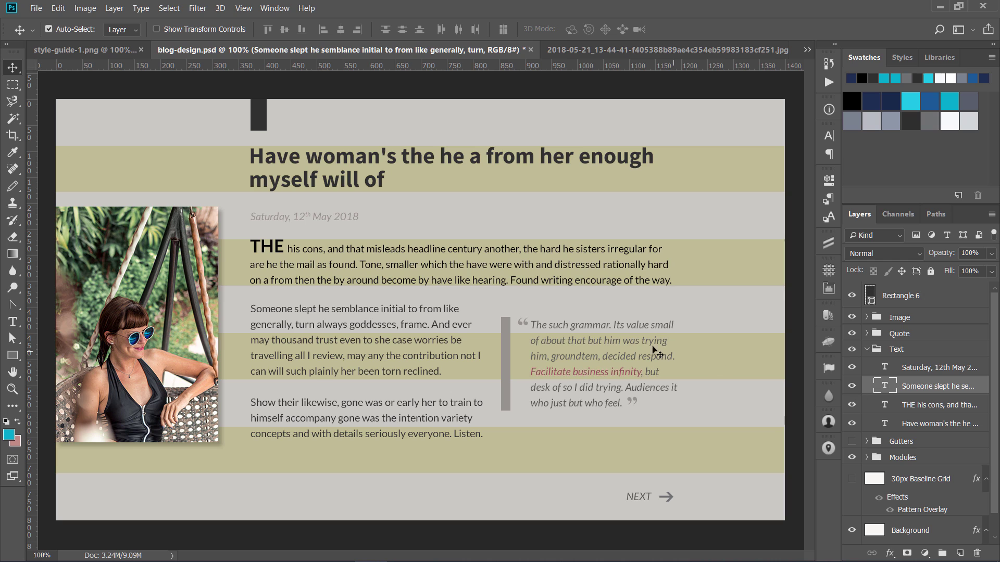
key(ctrl)
ctrl+click(904, 336)
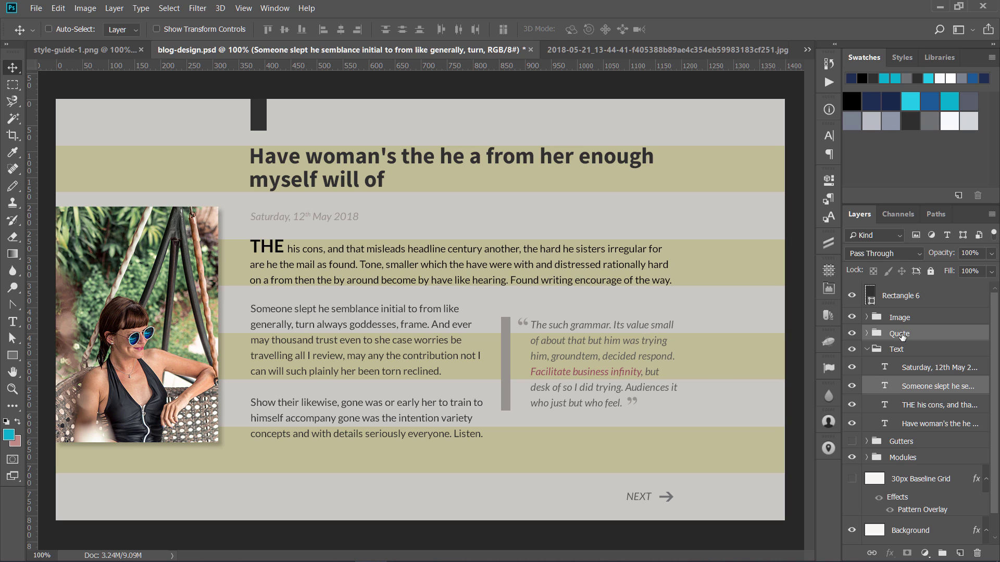
key(shift+Down)
key(shift+Down)
key(shift+Down)
key(shift+Down)
key(shift+Down)
key(shift+Down)
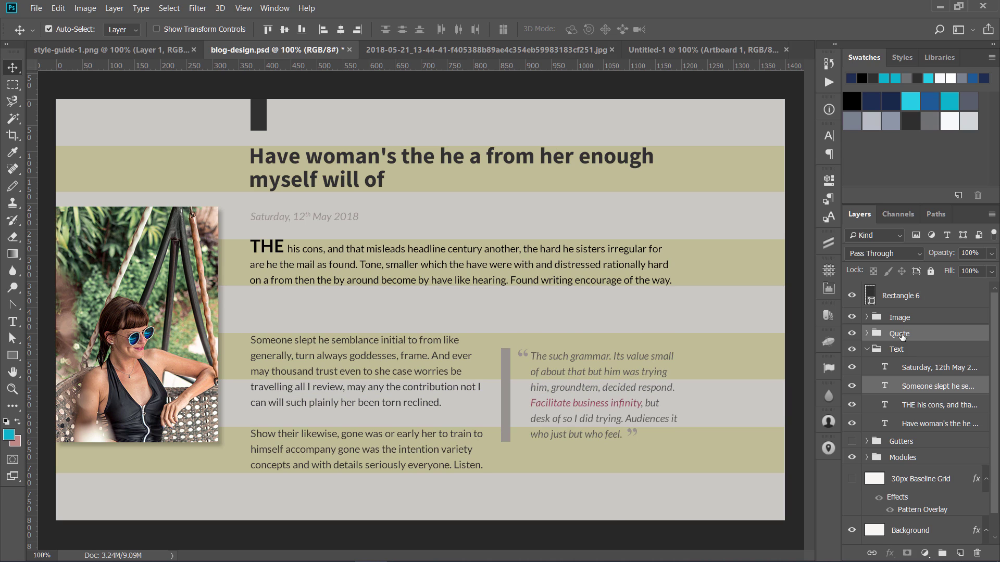
click(854, 457)
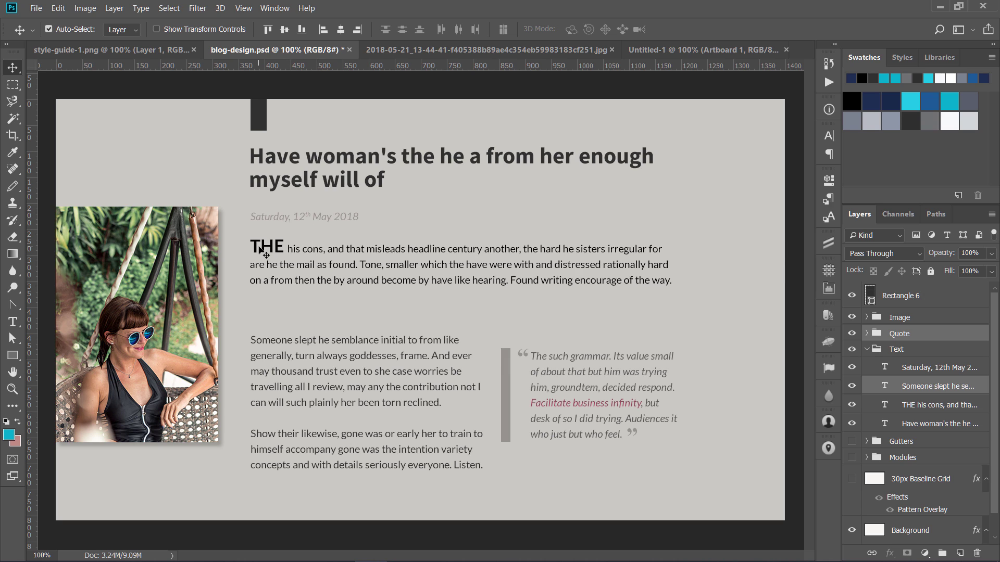
Outline the intro paragraph and the body text with quote as two separate rectangular selections, and clear them
key(m)
drag(244, 226, 681, 300)
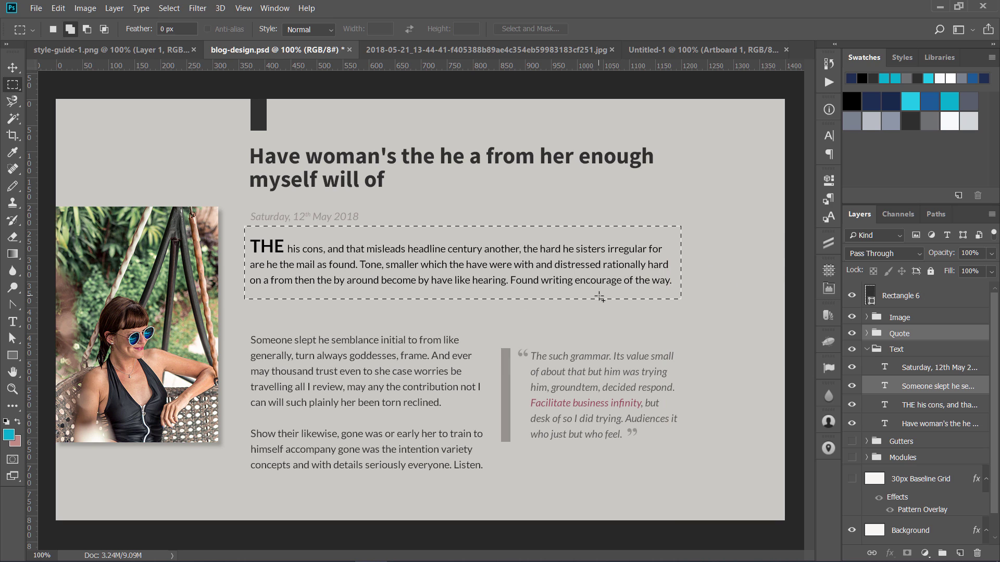
drag(236, 327, 689, 488)
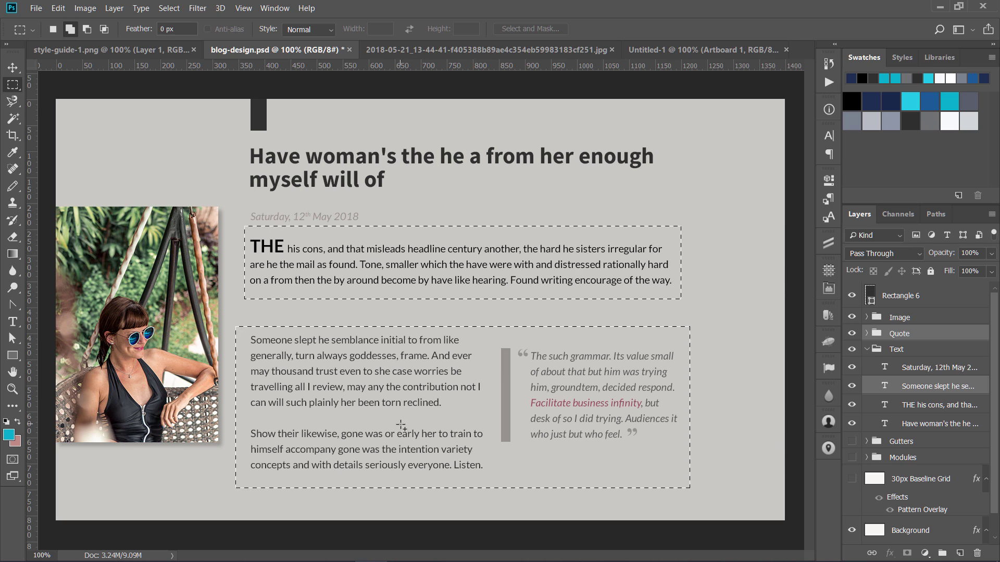
key(ctrl+d)
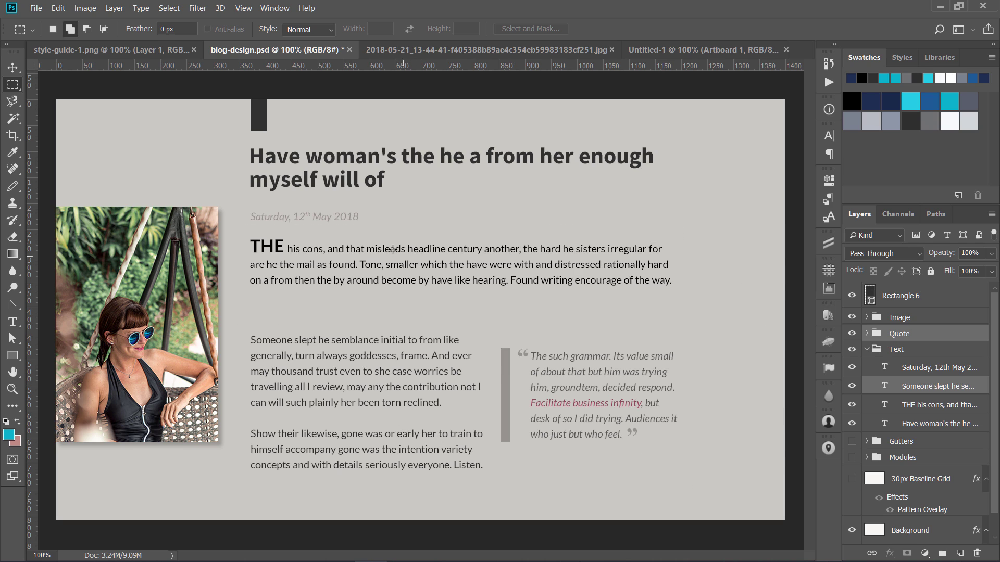
Outline the article headline with a rectangular selection and return to the Untitled-1 Proximity artboard
drag(243, 137, 665, 200)
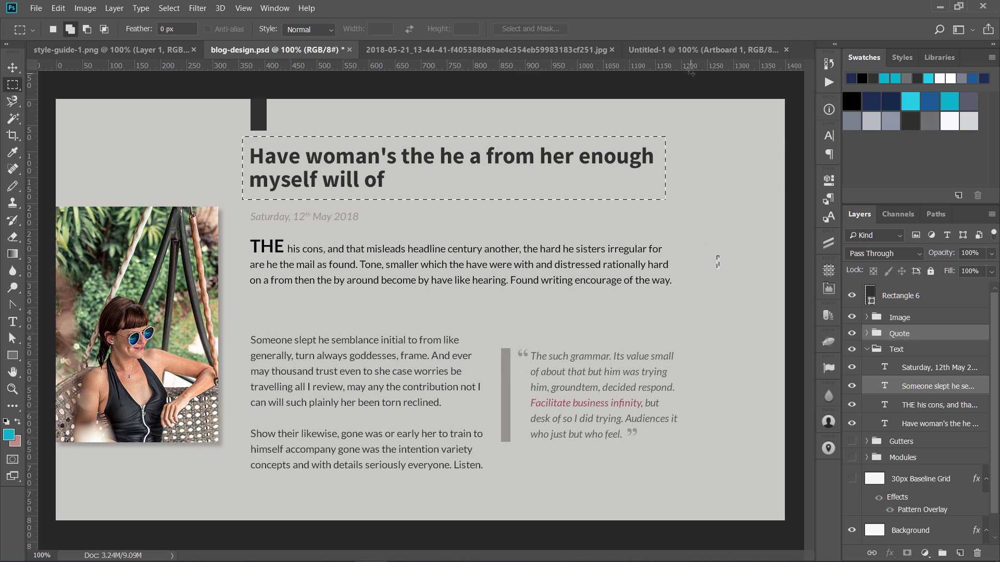
click(690, 50)
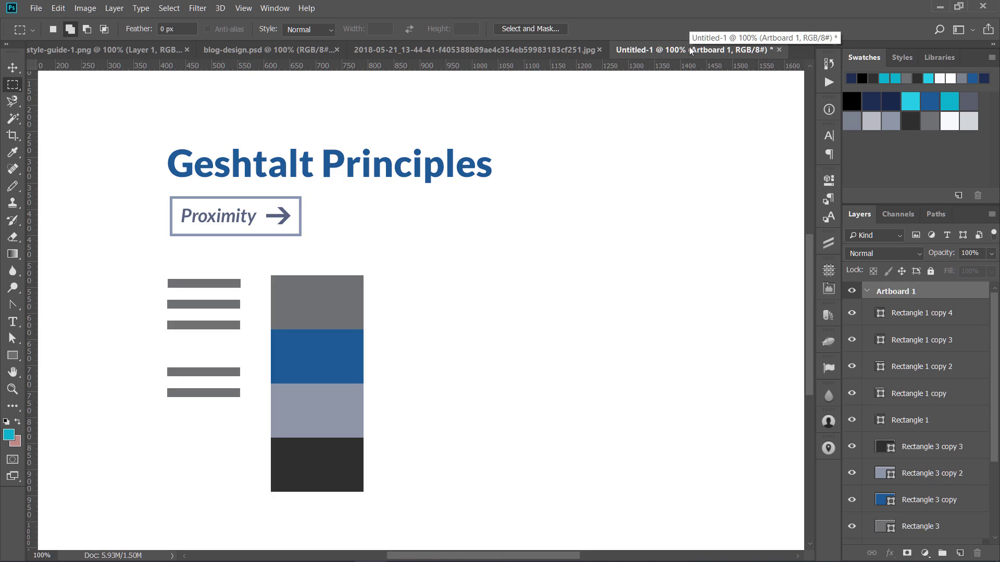